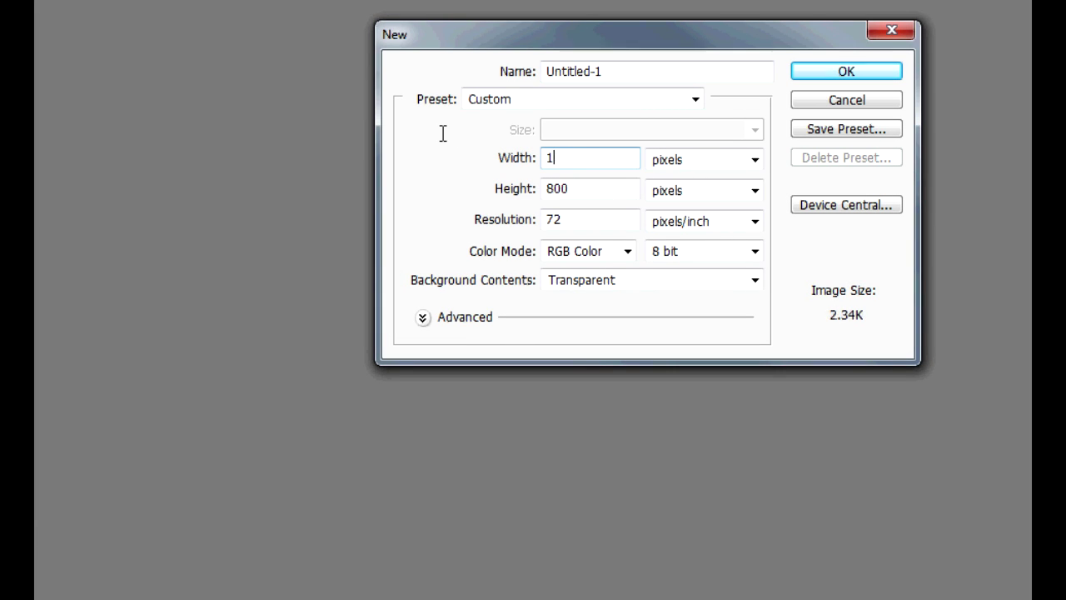
Create a new transparent document measuring 1024 by 1024 pixels at 72 pixels/inch in RGB Color
{"action": "key", "text": "Tab"}
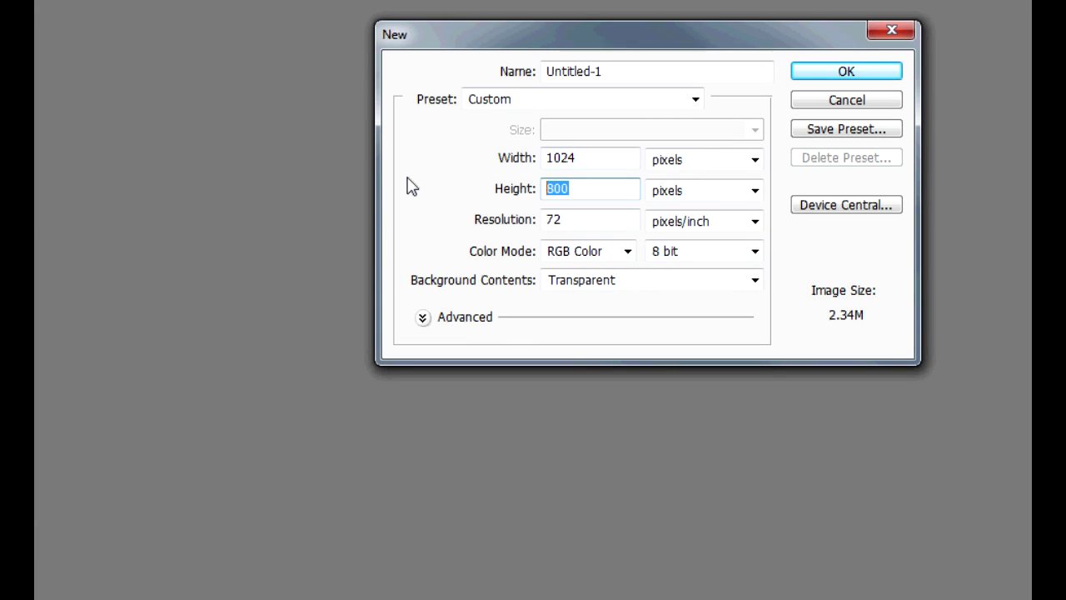
{"action": "type", "text": "1024"}
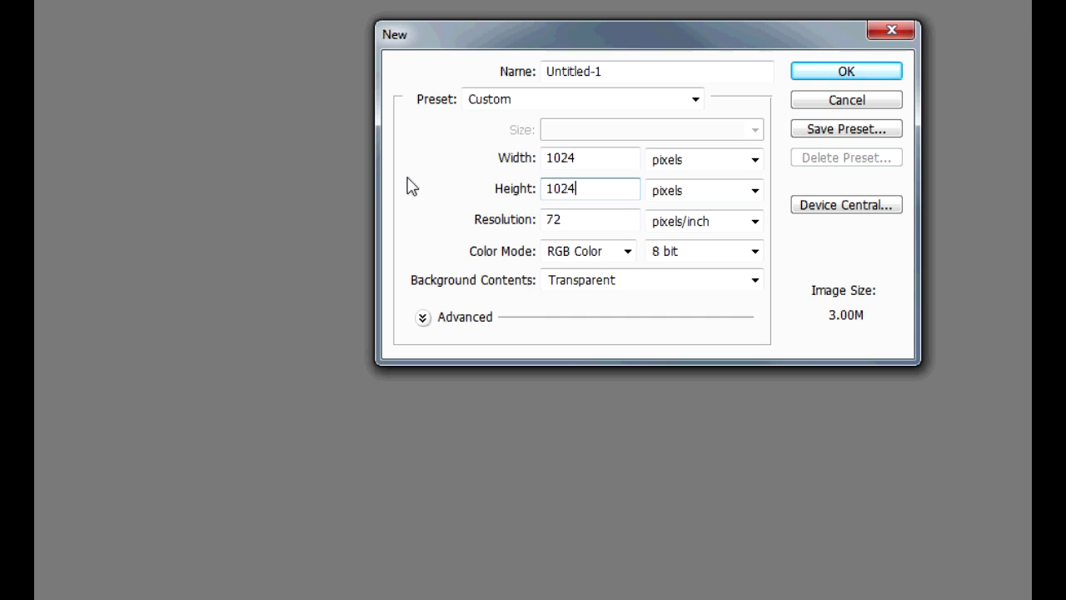
{"action": "left_click", "coordinate": [800, 73]}
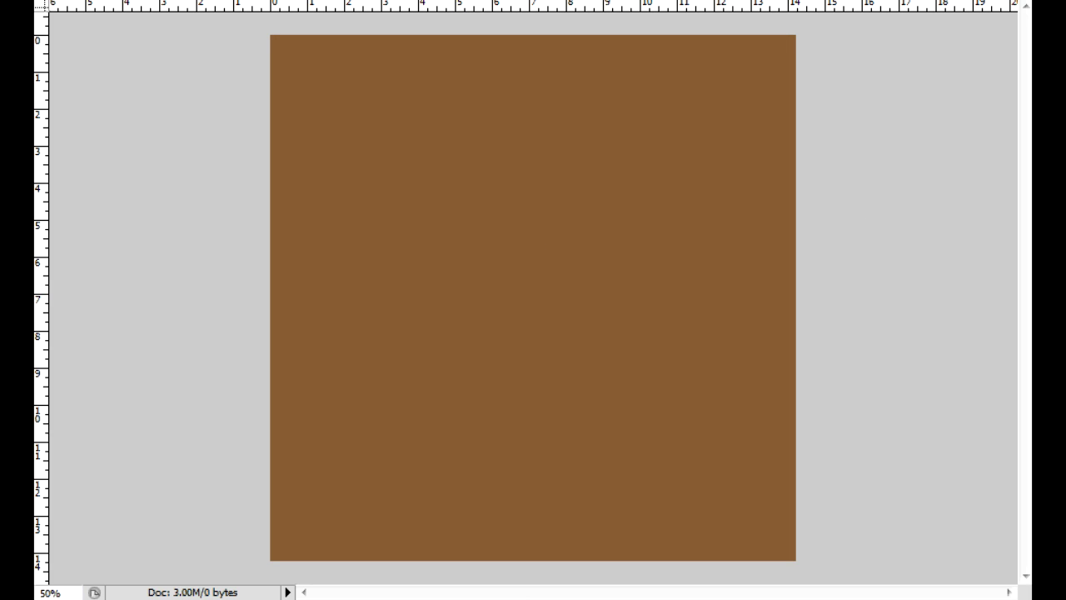
Fill the canvas with dark brown and add brown and green speckles with the Paint Bucket in Dissolve mode at 3% opacity
{"action": "left_click", "coordinate": [663, 184]}
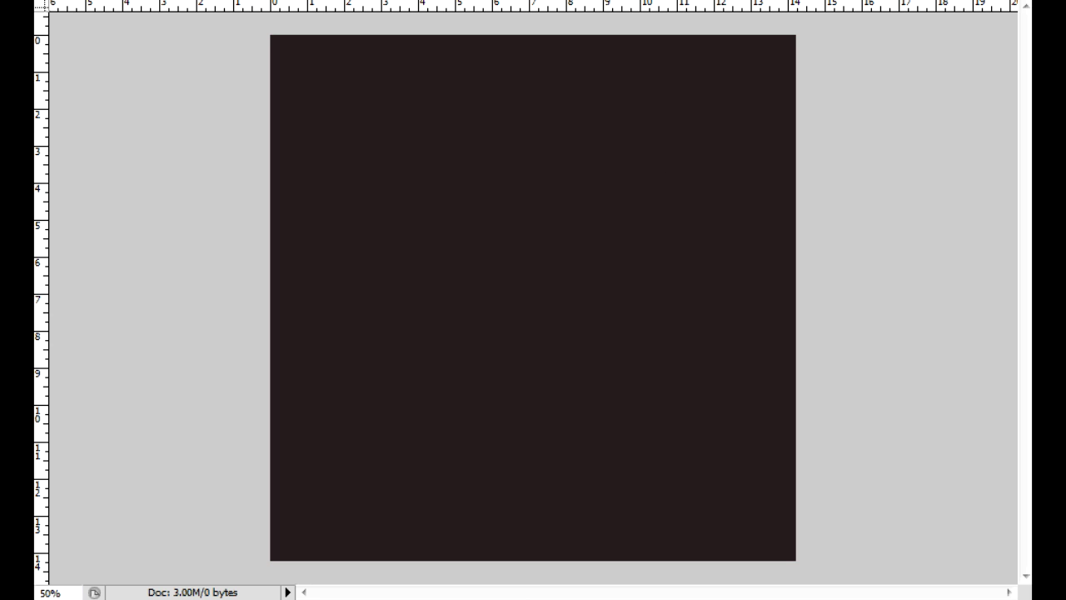
{"action": "left_click", "coordinate": [555, 288]}
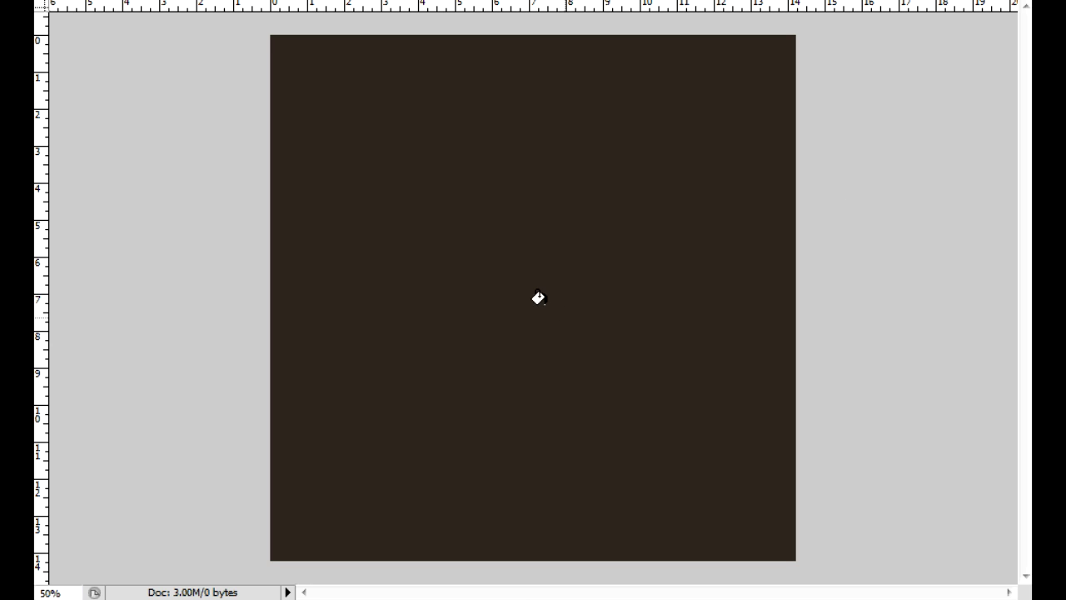
{"action": "left_click", "coordinate": [300, 0]}
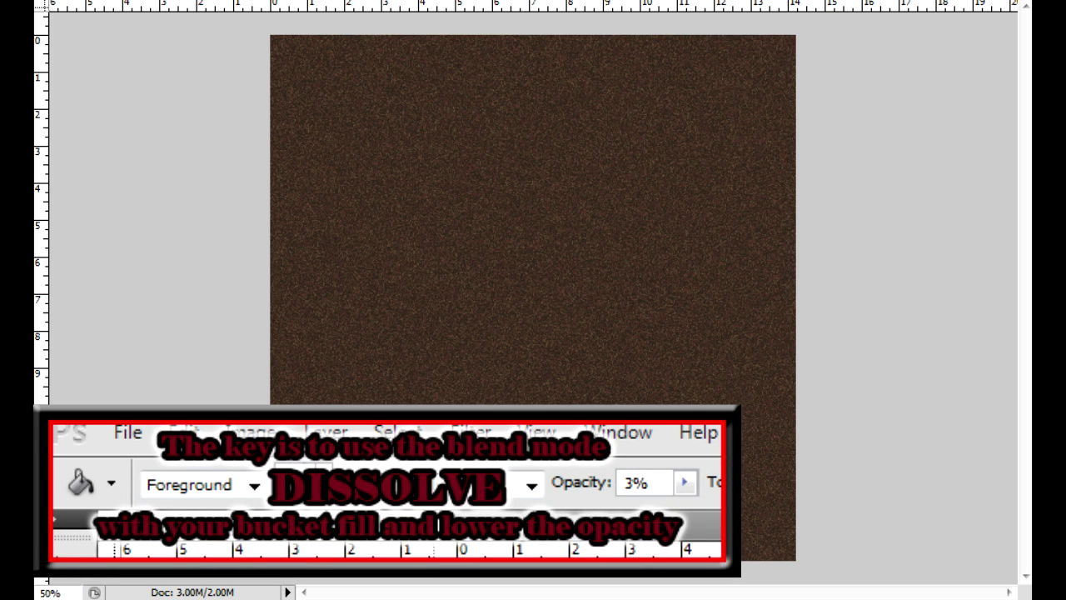
{"action": "left_click", "coordinate": [395, 93]}
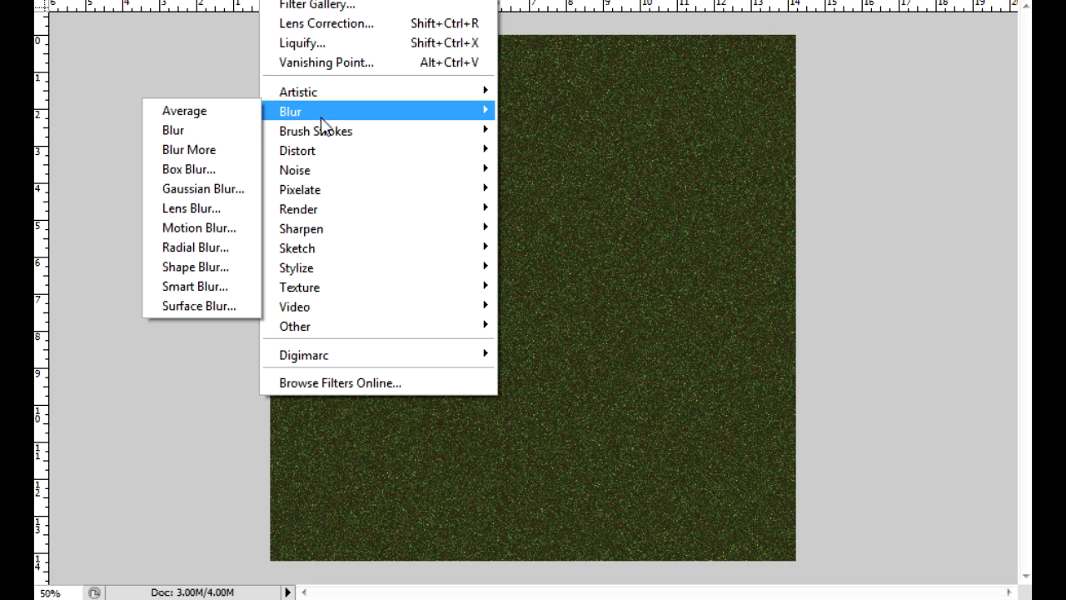
Apply a Gaussian Blur with a radius of 1.9 pixels to the green speckle layer
{"action": "left_click", "coordinate": [223, 188]}
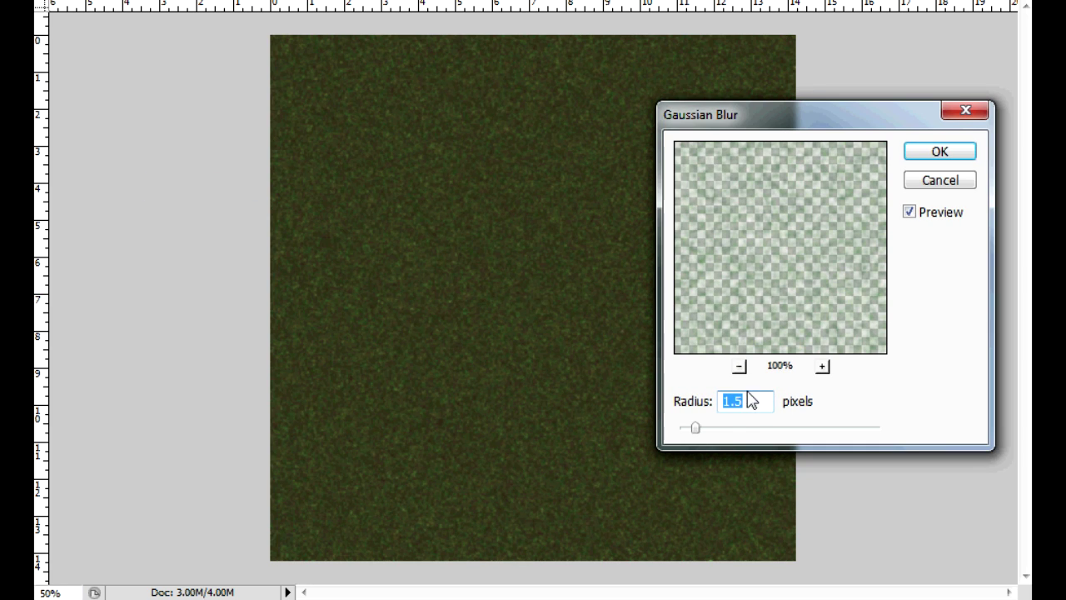
{"action": "left_click_drag", "start_coordinate": [690, 428], "coordinate": [704, 428]}
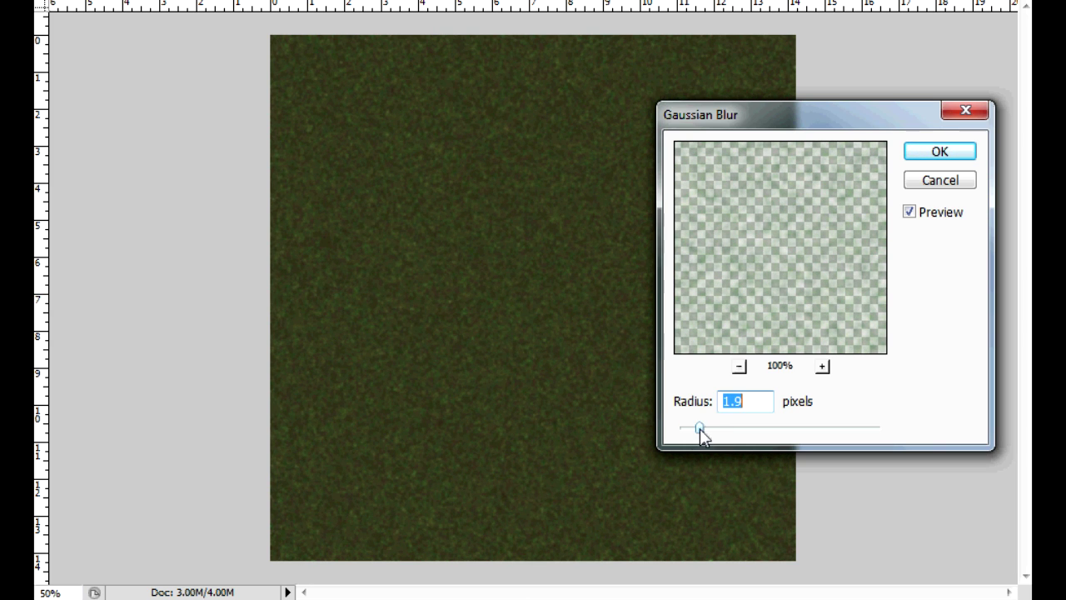
{"action": "left_click", "coordinate": [921, 155]}
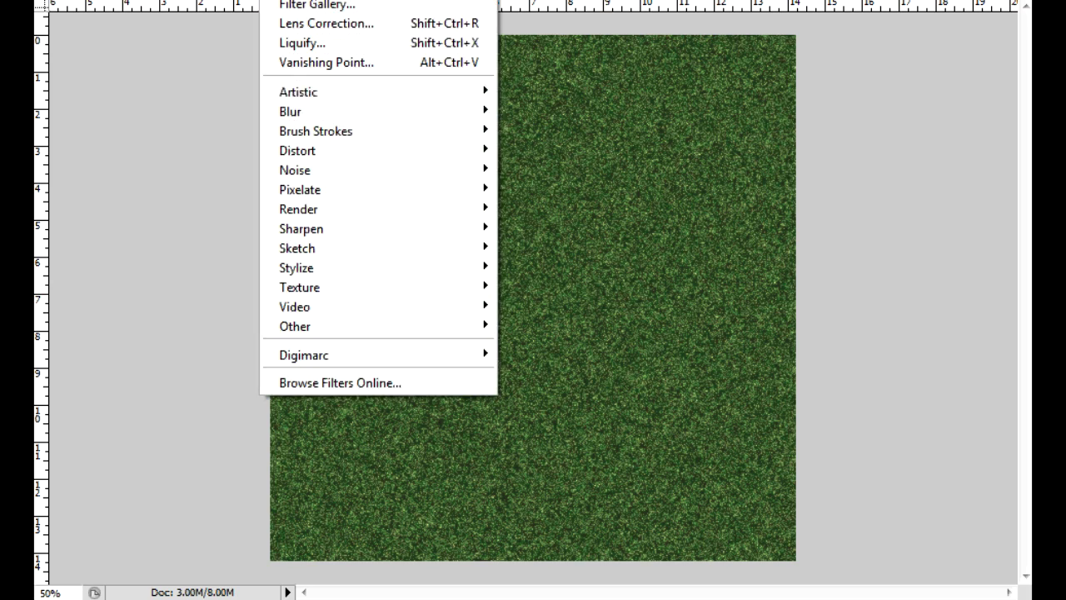
Merge the green speckle layers and apply a Gaussian Blur with a radius of 5.5 pixels to them
{"action": "mouse_move", "coordinate": [337, 109]}
{"action": "left_click", "coordinate": [1031, 250]}
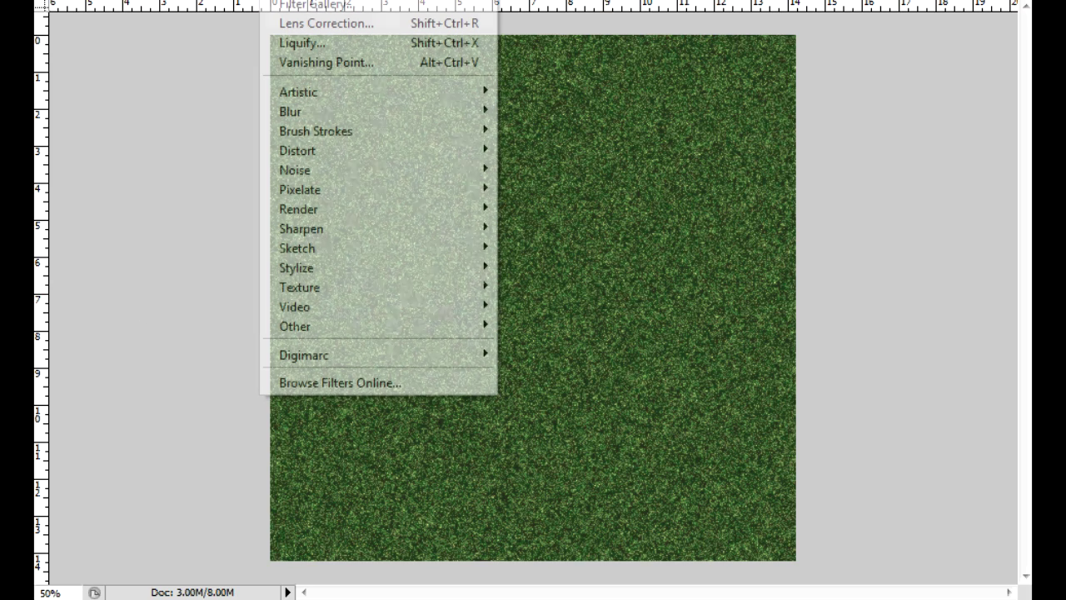
{"action": "left_click", "coordinate": [1031, 250]}
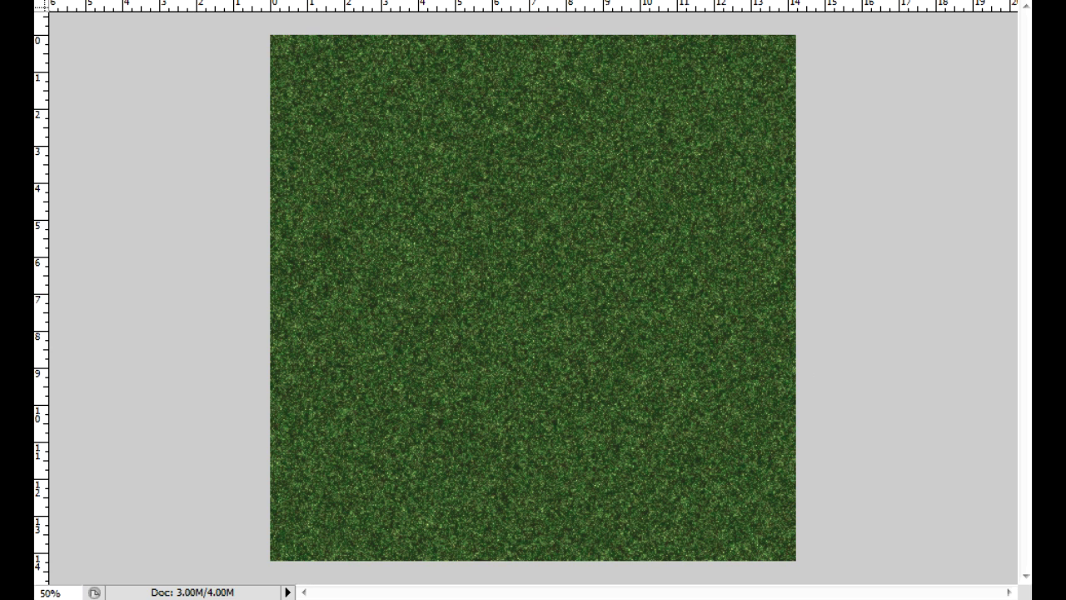
{"action": "left_click", "coordinate": [274, 0]}
{"action": "mouse_move", "coordinate": [331, 115]}
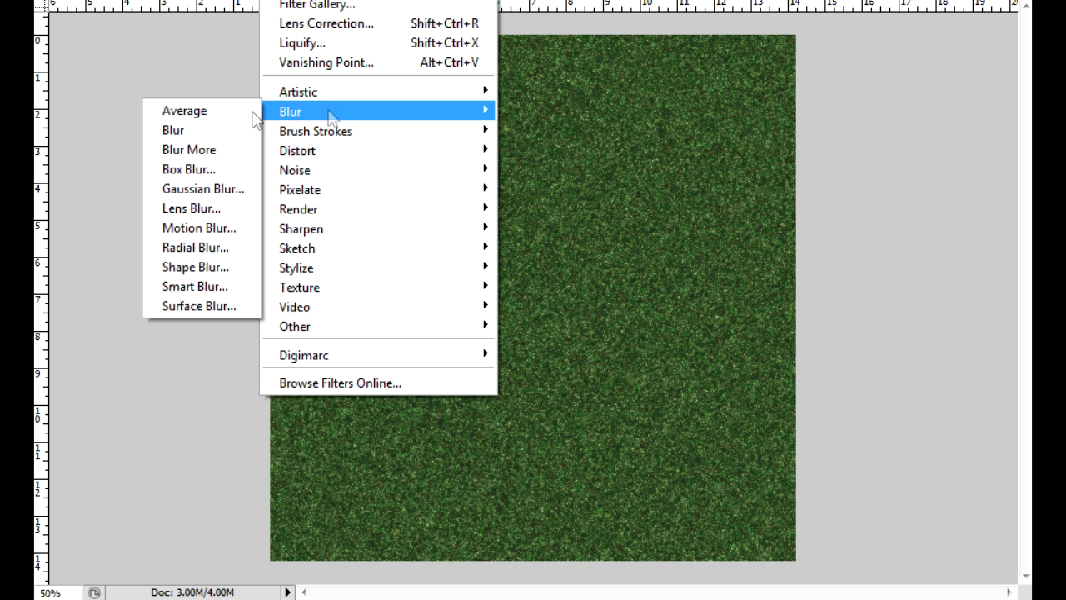
{"action": "left_click", "coordinate": [203, 192]}
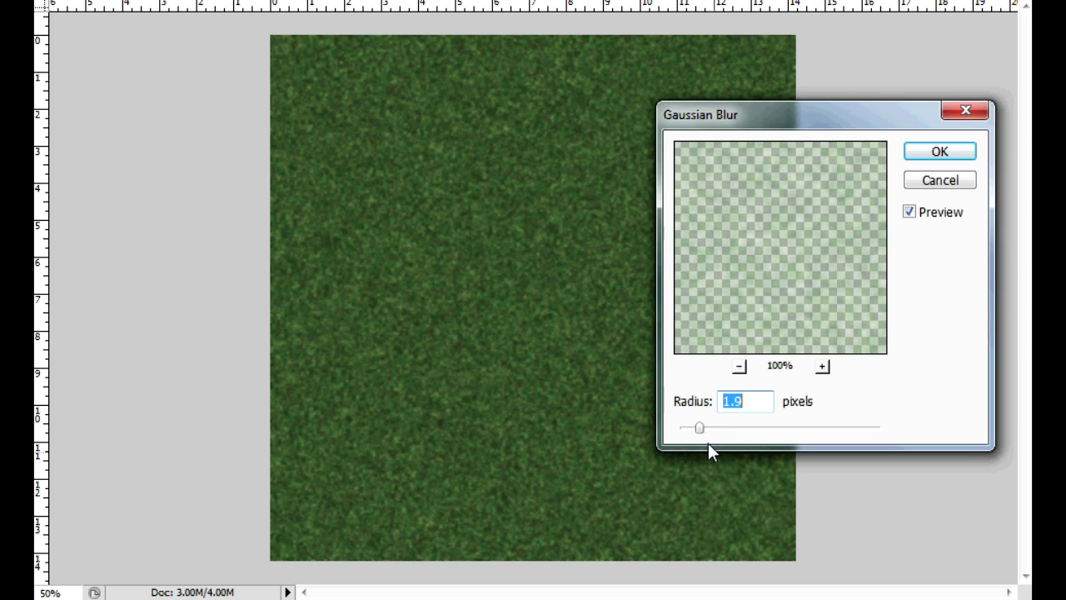
{"action": "left_click_drag", "start_coordinate": [707, 429], "coordinate": [707, 427]}
{"action": "left_click_drag", "start_coordinate": [713, 428], "coordinate": [738, 431]}
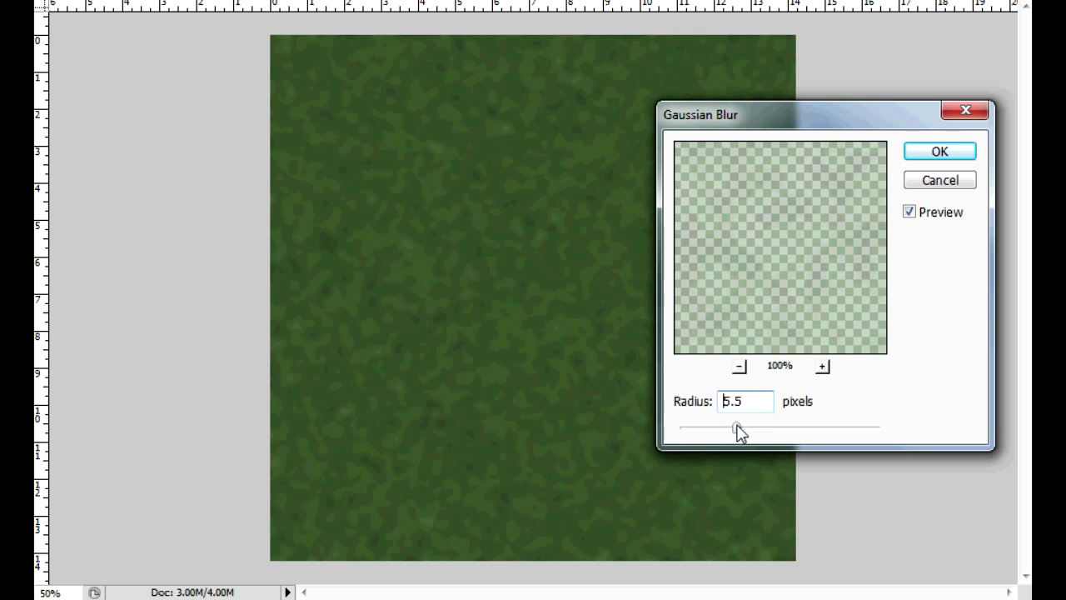
{"action": "left_click", "coordinate": [935, 153]}
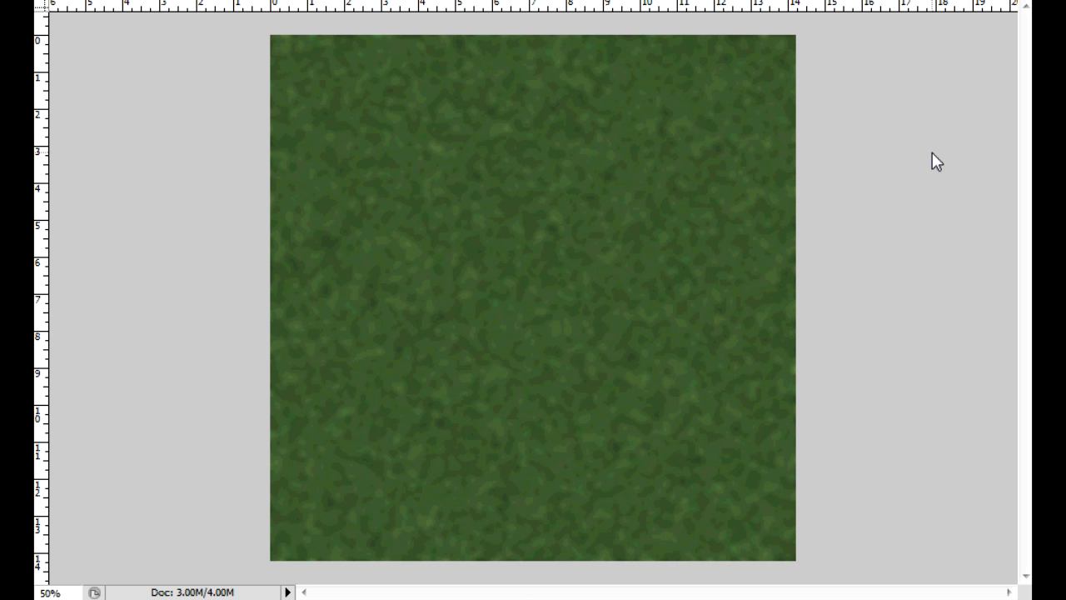
{"action": "left_click", "coordinate": [675, 135]}
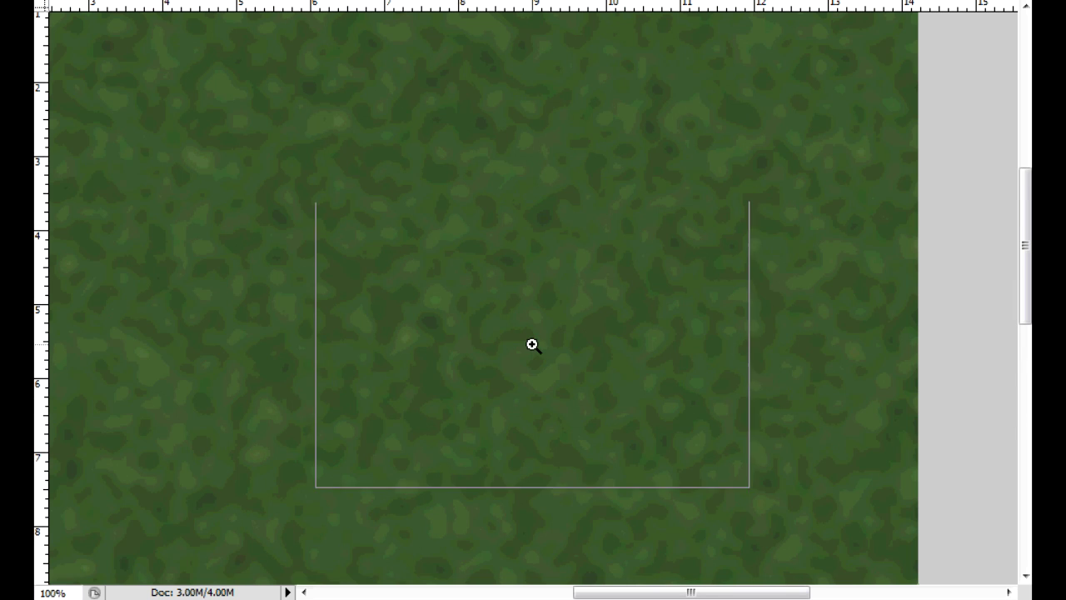
{"action": "left_click", "coordinate": [532, 344]}
{"action": "left_click", "coordinate": [640, 297], "text": "alt"}
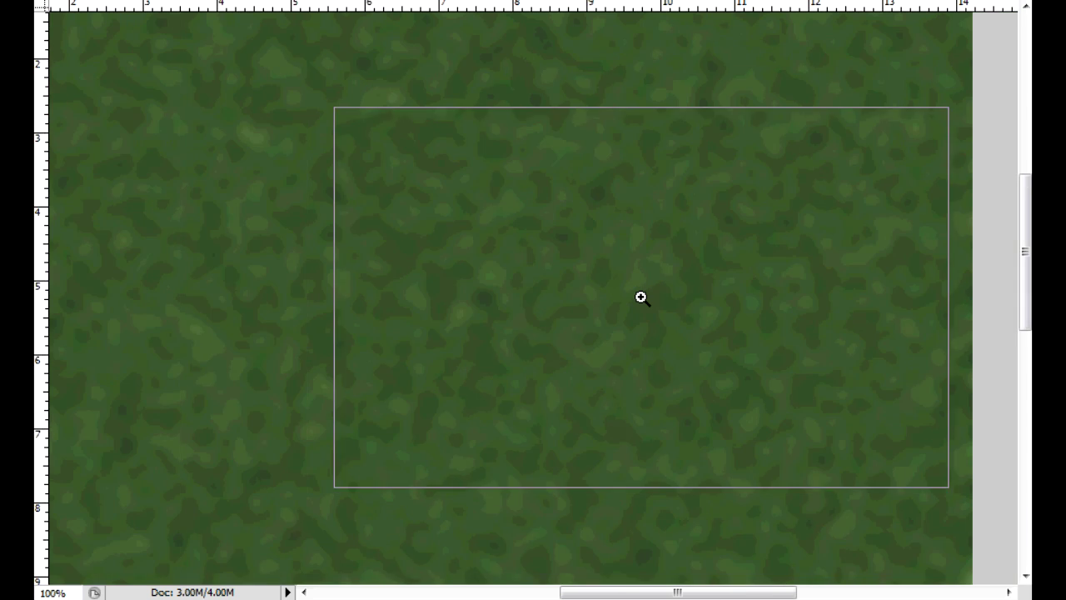
{"action": "left_click", "coordinate": [641, 298], "text": "alt"}
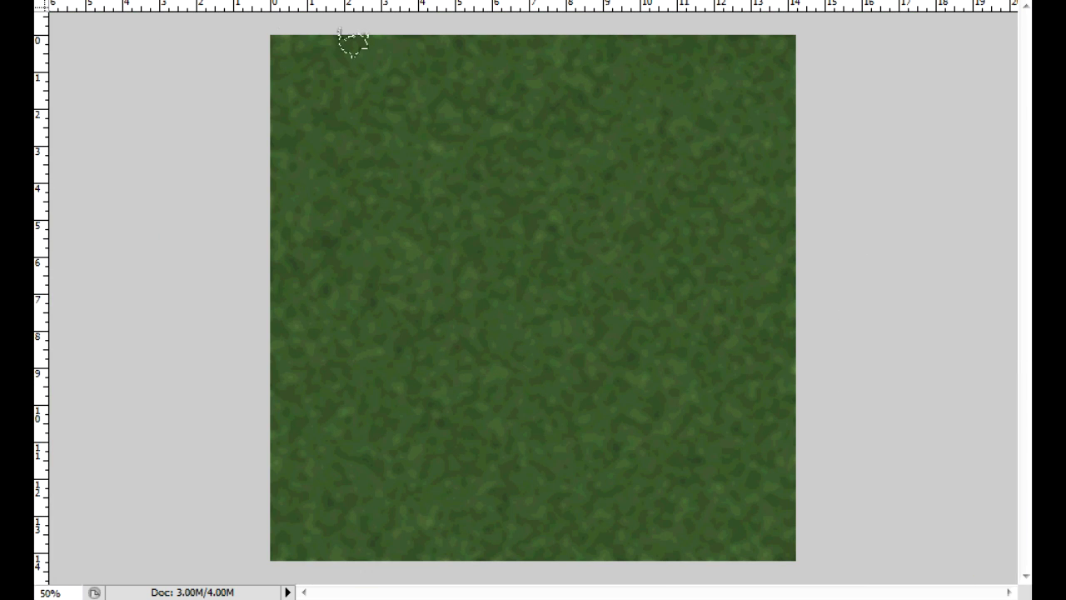
Stamp two black mountain ridges with the 508 px ridge brush, in the upper-left corner and at the upper-right edge of the canvas
{"action": "right_click", "coordinate": [398, 137]}
{"action": "left_click_drag", "start_coordinate": [728, 387], "coordinate": [735, 433]}
{"action": "left_click", "coordinate": [601, 377]}
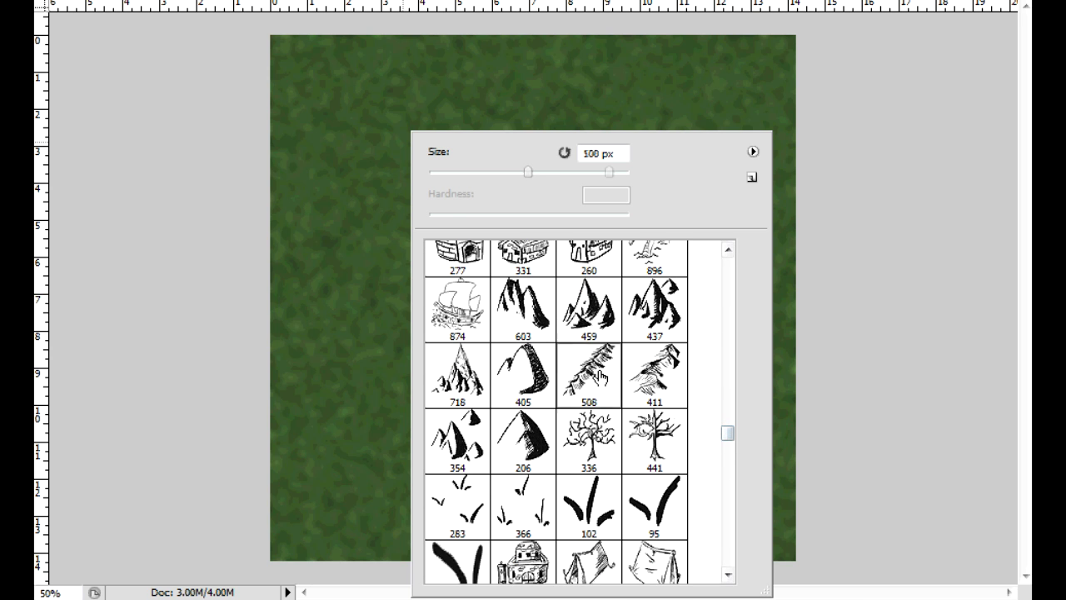
{"action": "left_click", "coordinate": [311, 82]}
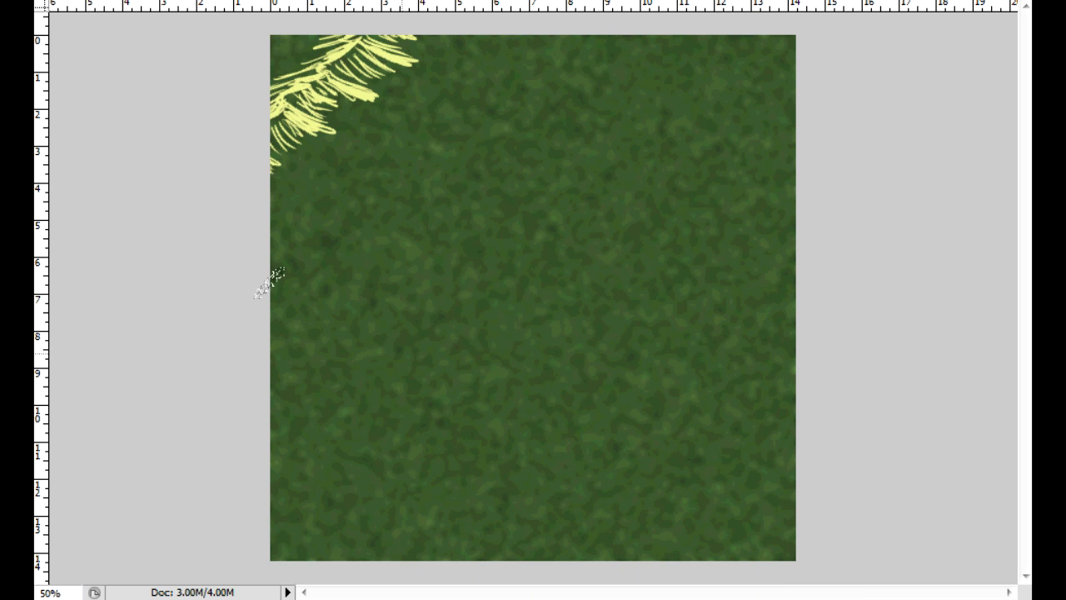
{"action": "key", "text": "ctrl+z"}
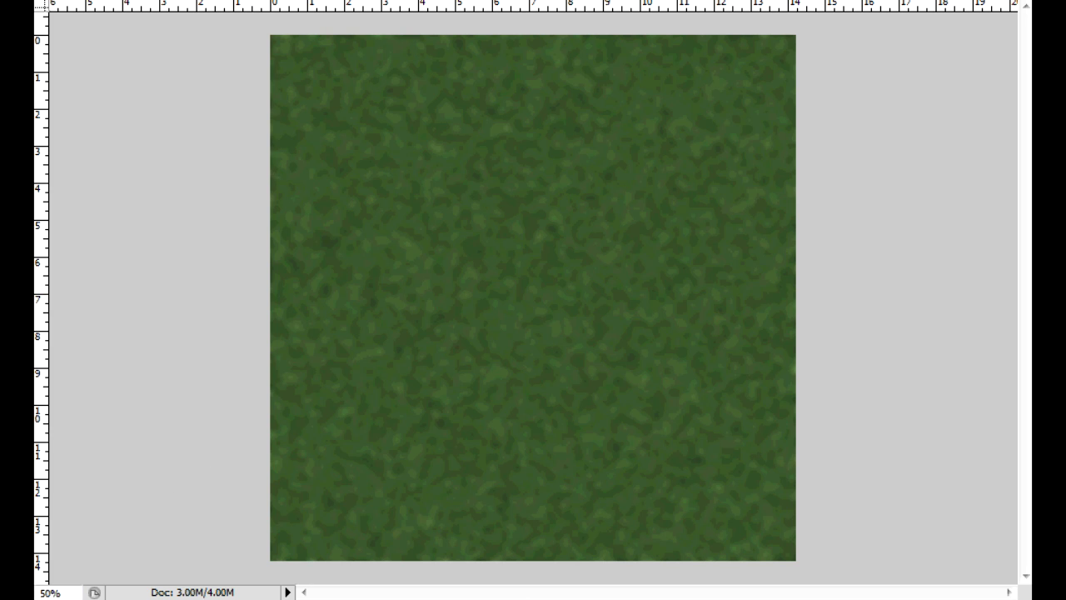
{"action": "left_click", "coordinate": [258, 54]}
{"action": "left_click", "coordinate": [653, 86]}
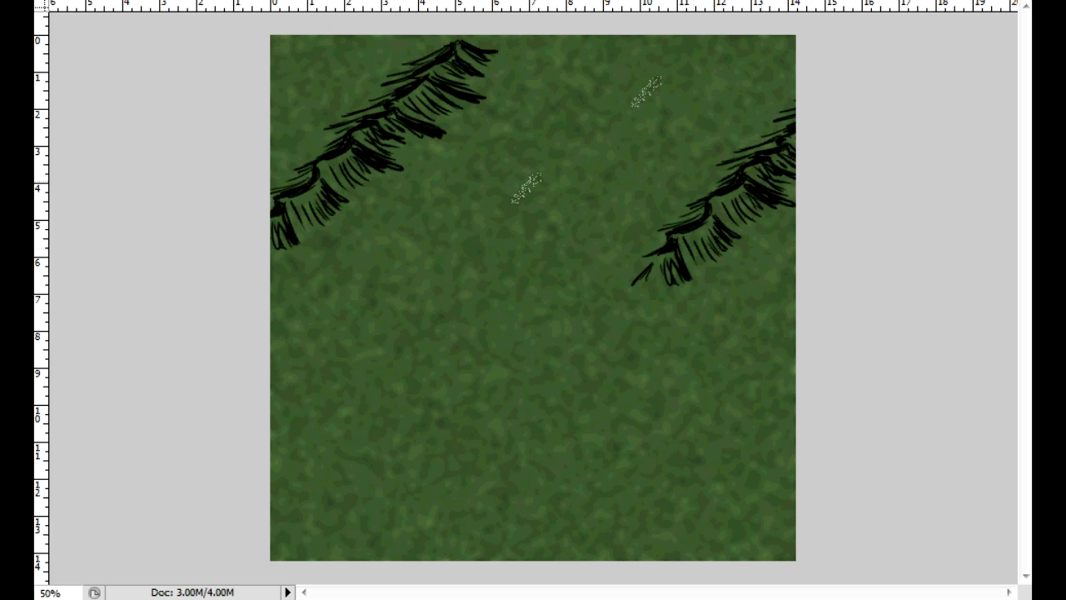
Extend the lower ends of both mountain ridges with one stamp each of the 411 px mountain brush
{"action": "right_click", "coordinate": [450, 208]}
{"action": "left_click", "coordinate": [808, 370]}
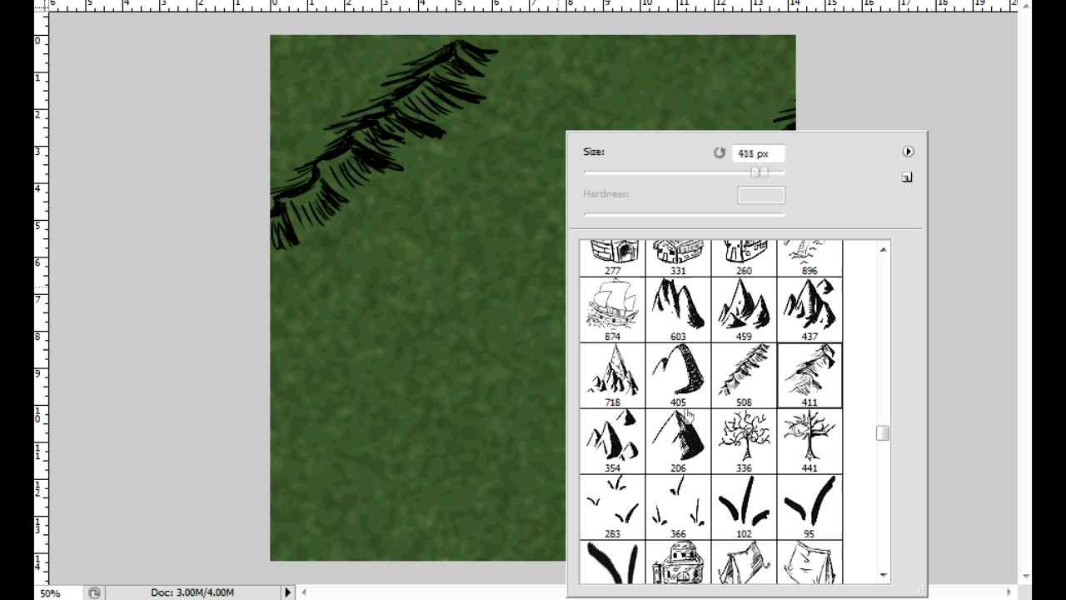
{"action": "left_click", "coordinate": [125, 262]}
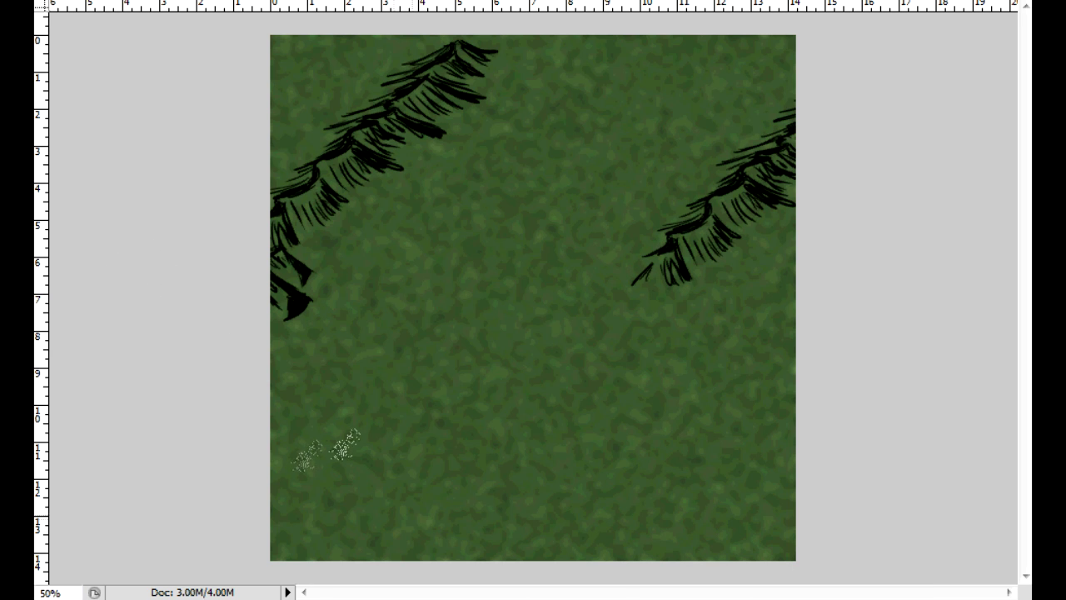
{"action": "left_click", "coordinate": [483, 302]}
{"action": "right_click", "coordinate": [609, 381]}
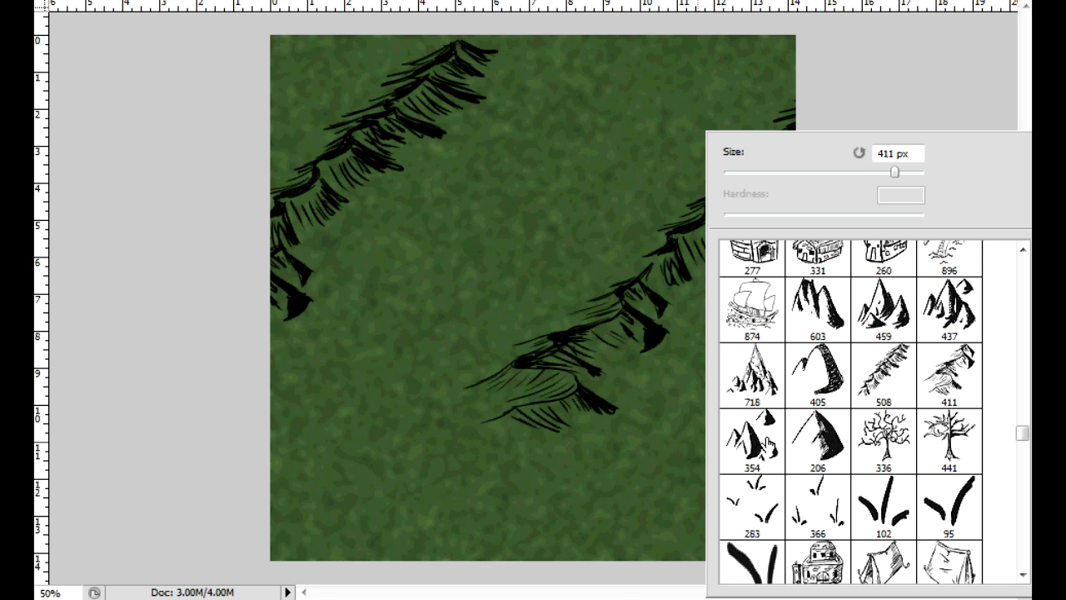
{"action": "left_click", "coordinate": [891, 442]}
{"action": "left_click", "coordinate": [406, 199]}
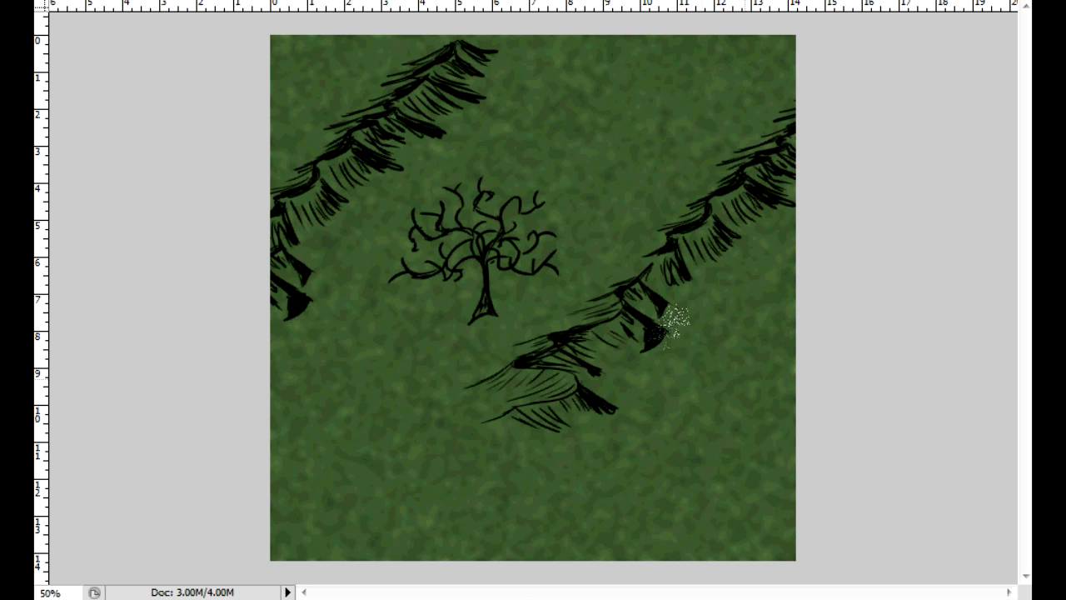
{"action": "key", "text": "ctrl+z"}
Stamp a canyon-like crack with the 348 px brush in the lower-left area of the canvas, beside the central mountains
{"action": "right_click", "coordinate": [549, 291]}
{"action": "scroll", "coordinate": [840, 450], "scroll_direction": "down", "scroll_amount": 10}
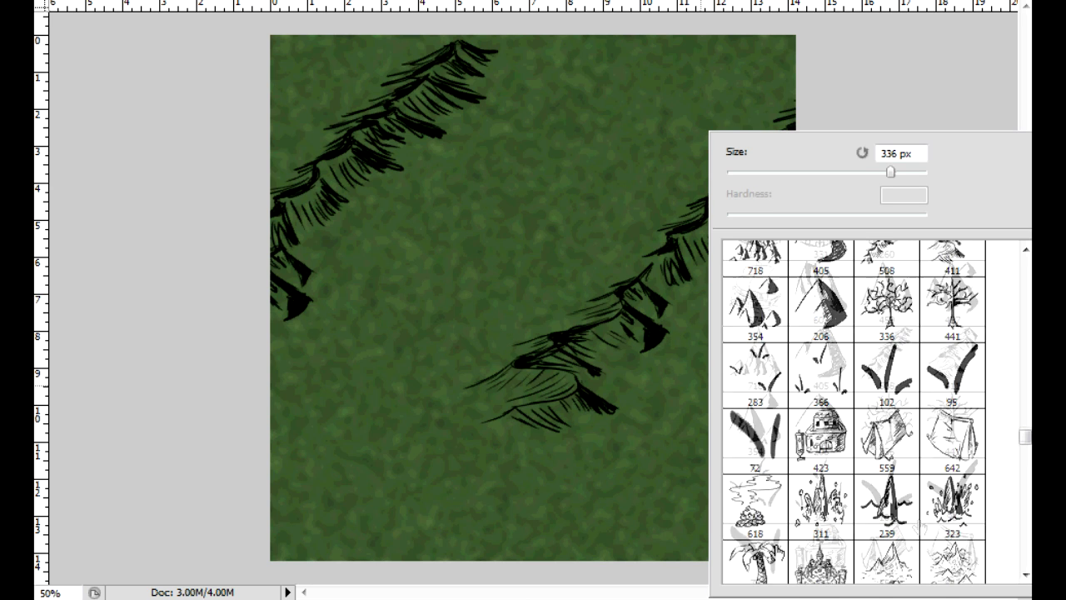
{"action": "left_click", "coordinate": [948, 348]}
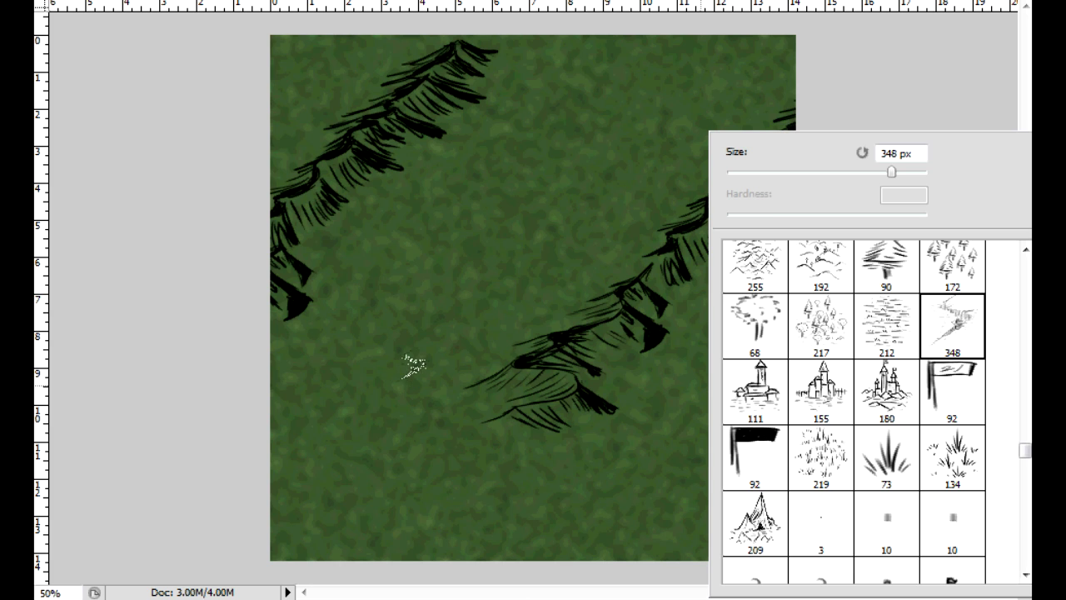
{"action": "left_click", "coordinate": [409, 365]}
Stamp grass patches with the 219 px grass brush: six between the two mountain ridges and two near the canvas's lower-right edge
{"action": "right_click", "coordinate": [613, 360]}
{"action": "scroll", "coordinate": [741, 441], "scroll_direction": "down", "scroll_amount": 1}
{"action": "left_click", "coordinate": [718, 359]}
{"action": "left_click", "coordinate": [323, 435]}
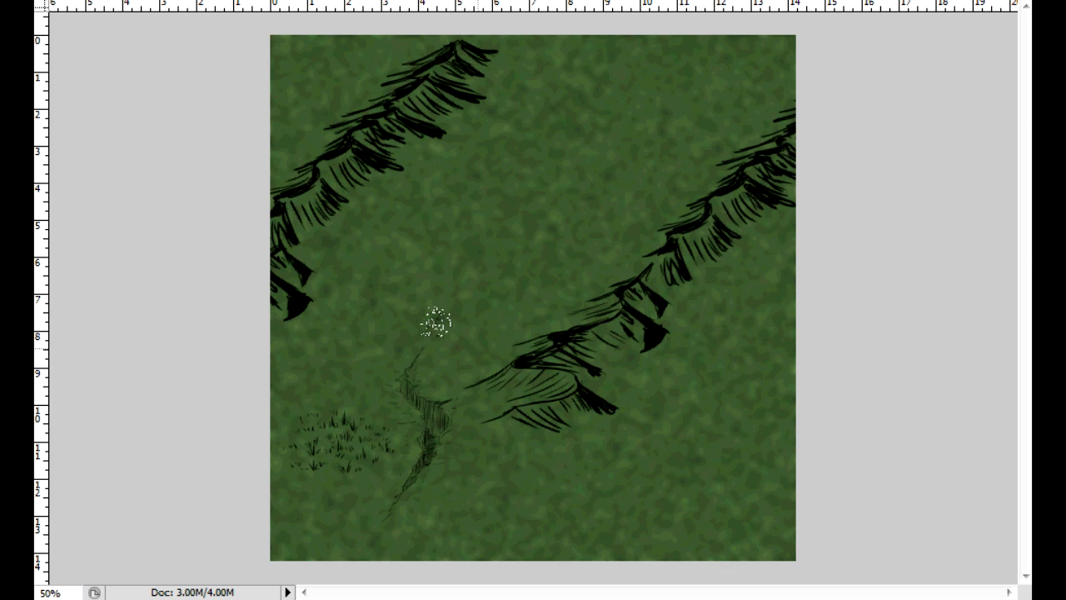
{"action": "key", "text": "ctrl+z"}
{"action": "left_click", "coordinate": [422, 201]}
{"action": "left_click", "coordinate": [542, 217]}
{"action": "left_click", "coordinate": [637, 161]}
{"action": "left_click", "coordinate": [505, 140]}
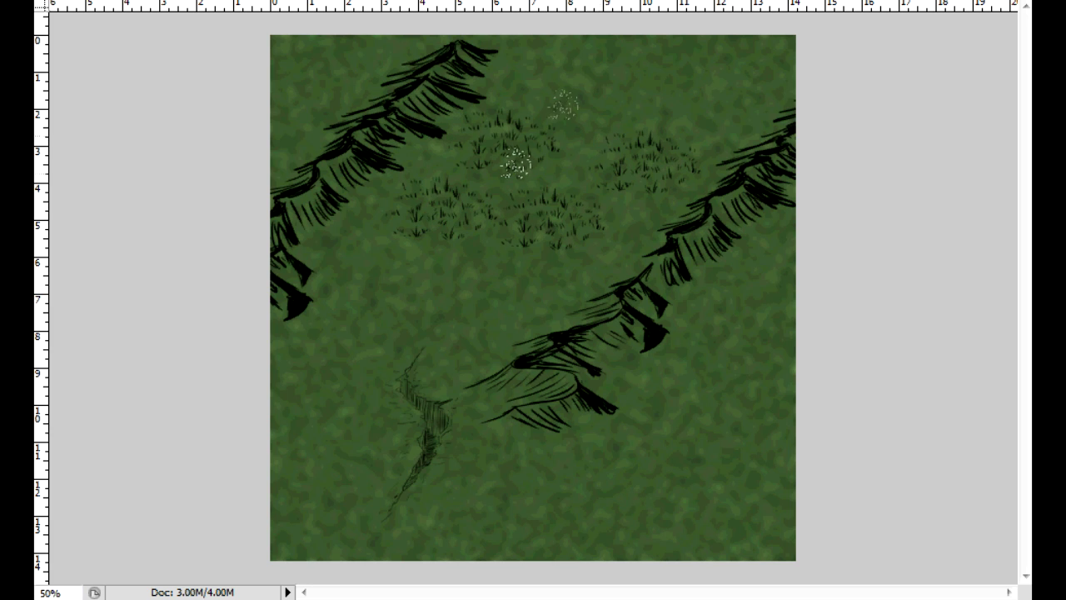
{"action": "left_click", "coordinate": [555, 61]}
{"action": "left_click", "coordinate": [707, 88]}
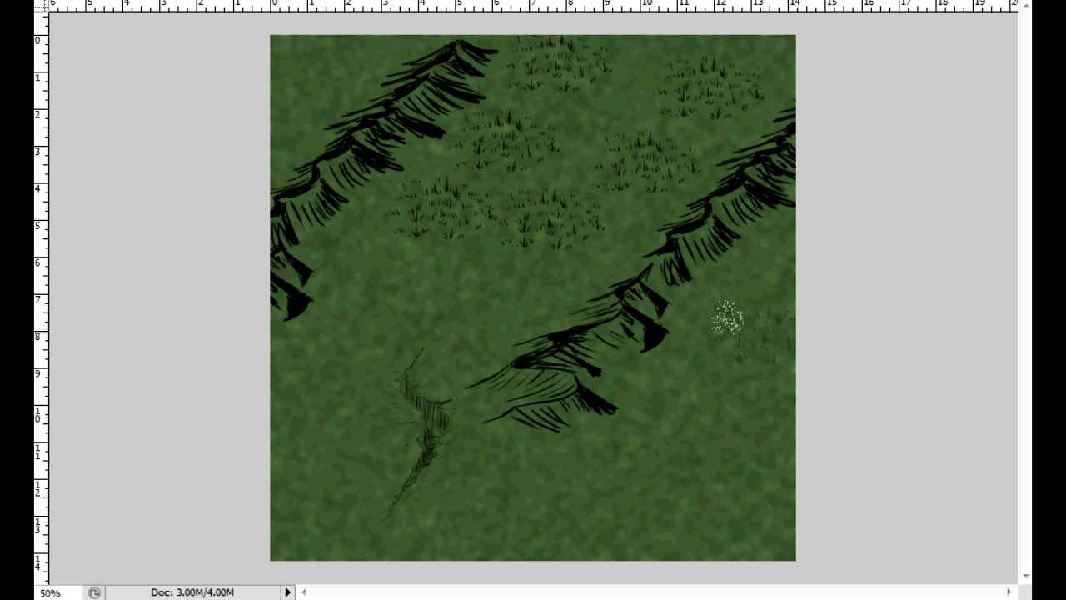
{"action": "left_click", "coordinate": [754, 333]}
{"action": "left_click", "coordinate": [779, 412]}
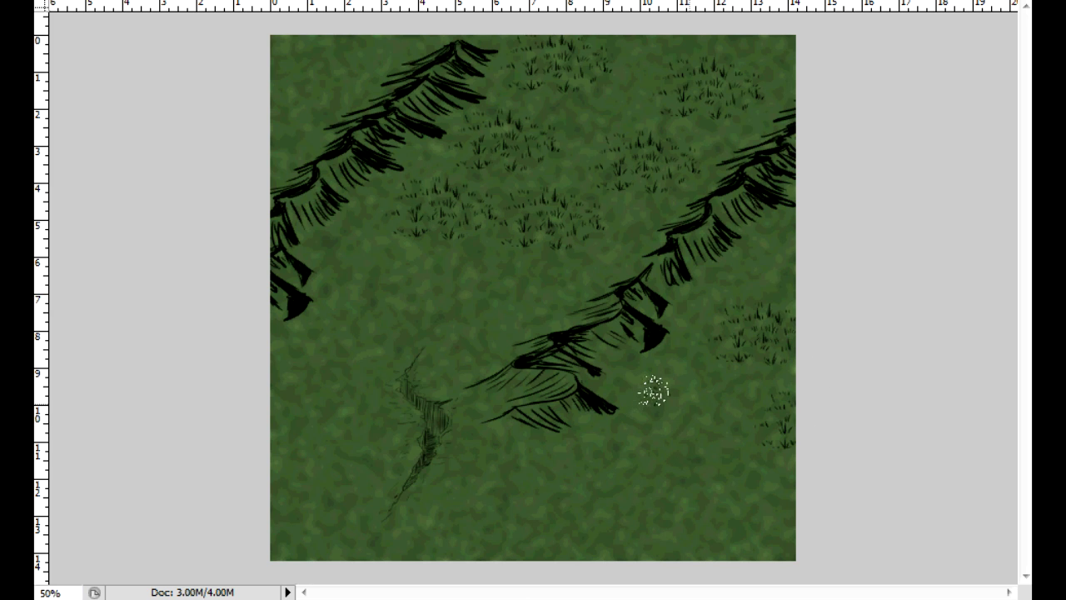
Browse the brush presets for castle, flag and building stamps, selecting the 29 px outlined flag brush
{"action": "right_click", "coordinate": [638, 371]}
{"action": "scroll", "coordinate": [836, 393], "scroll_direction": "down", "scroll_amount": 5}
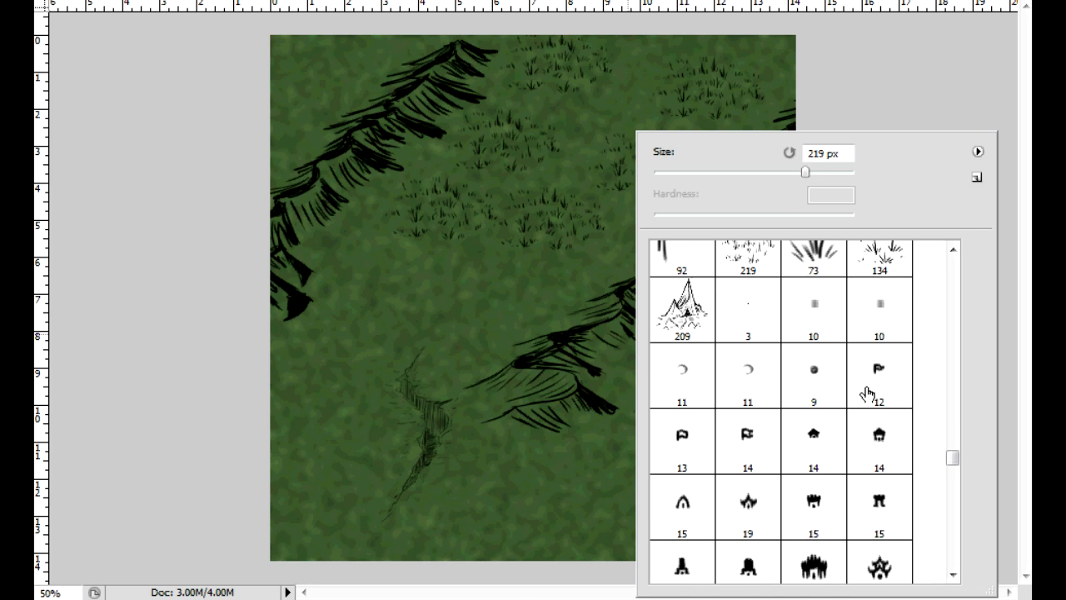
{"action": "left_click", "coordinate": [820, 371]}
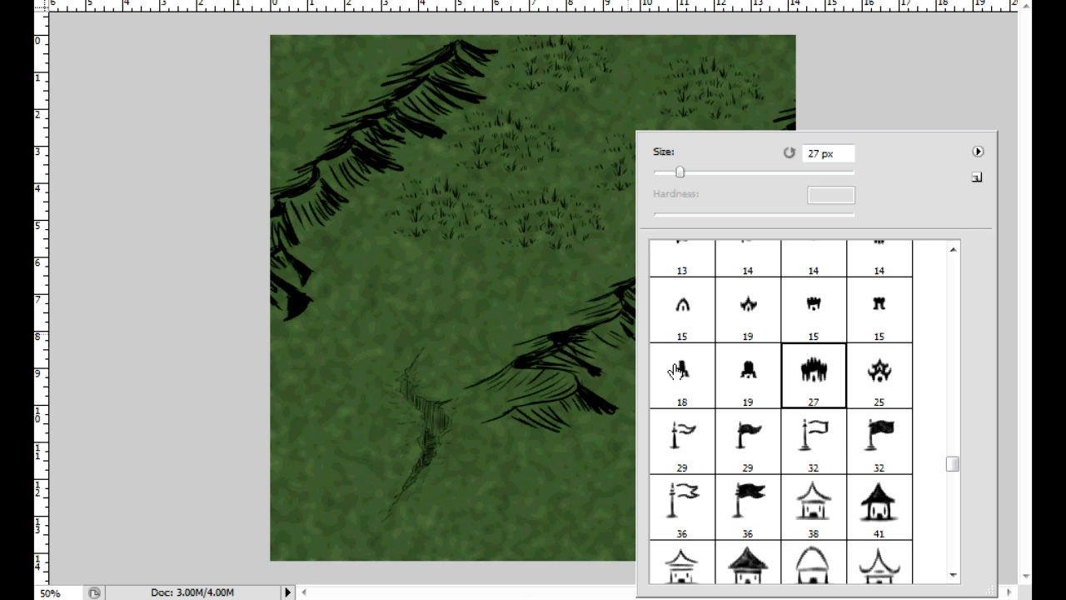
{"action": "left_click", "coordinate": [689, 433]}
{"action": "scroll", "coordinate": [870, 513], "scroll_direction": "down", "scroll_amount": 1}
{"action": "scroll", "coordinate": [870, 512], "scroll_direction": "down", "scroll_amount": 4}
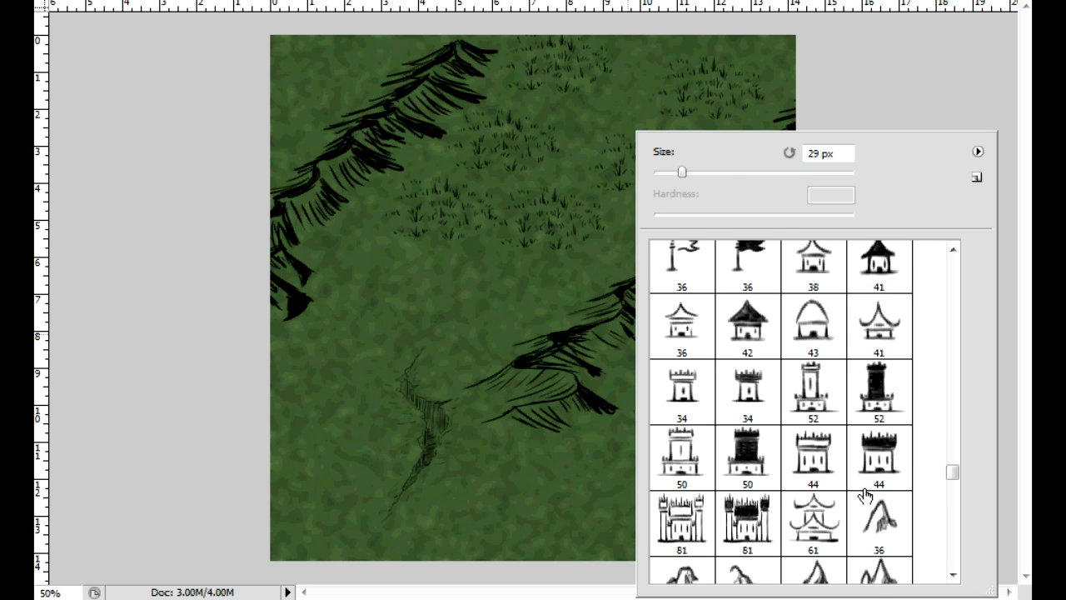